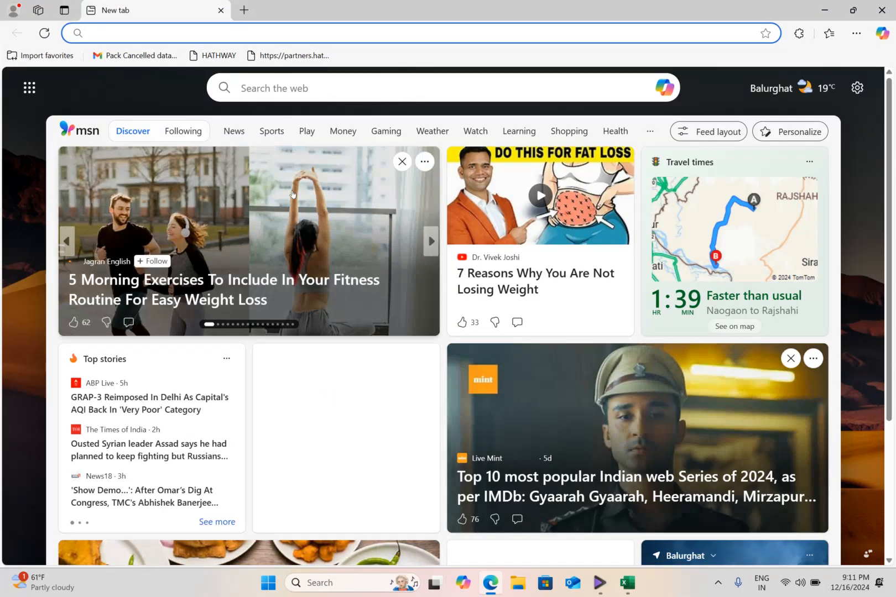
Go to google.com and open Google Drive from the Google apps
{"action": "type", "text": "google.com"}
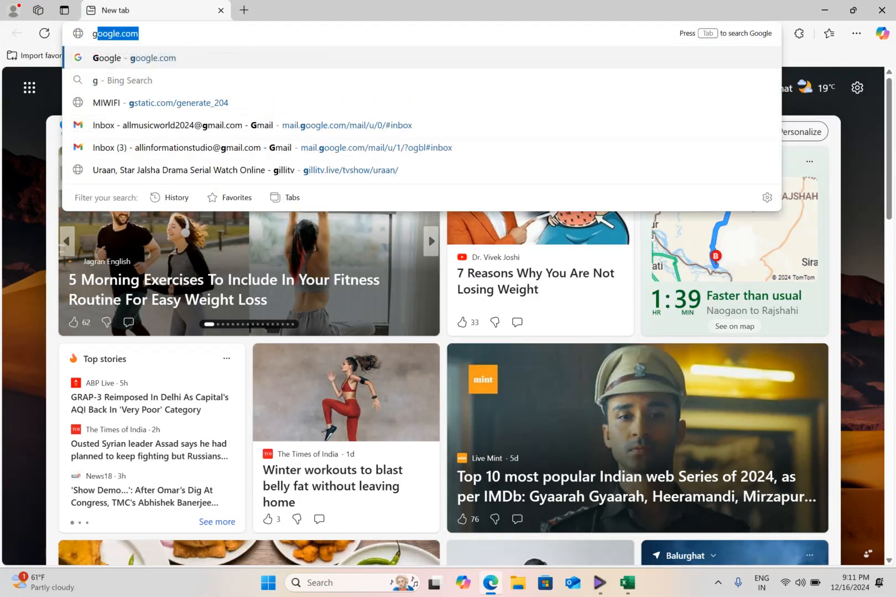
{"action": "key", "text": "Return"}
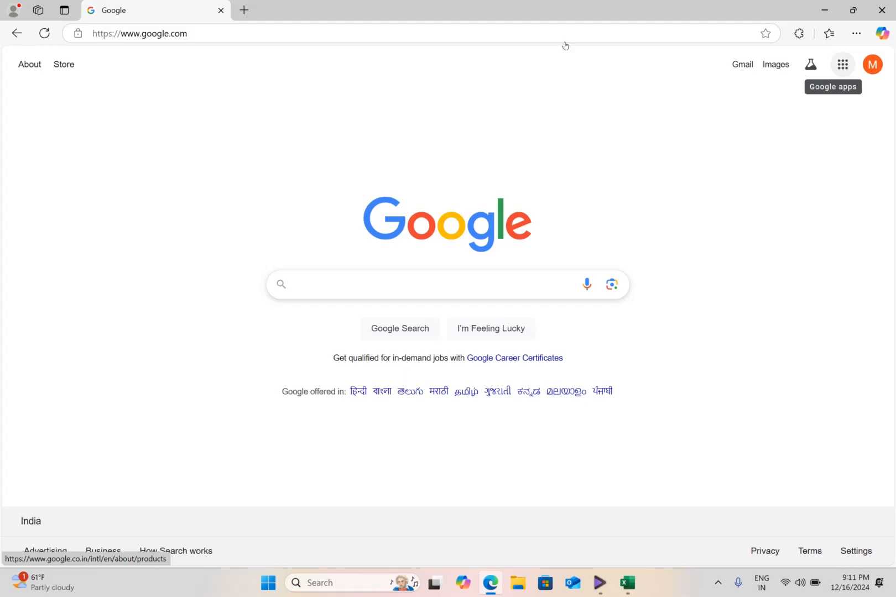
{"action": "left_click", "coordinate": [843, 64]}
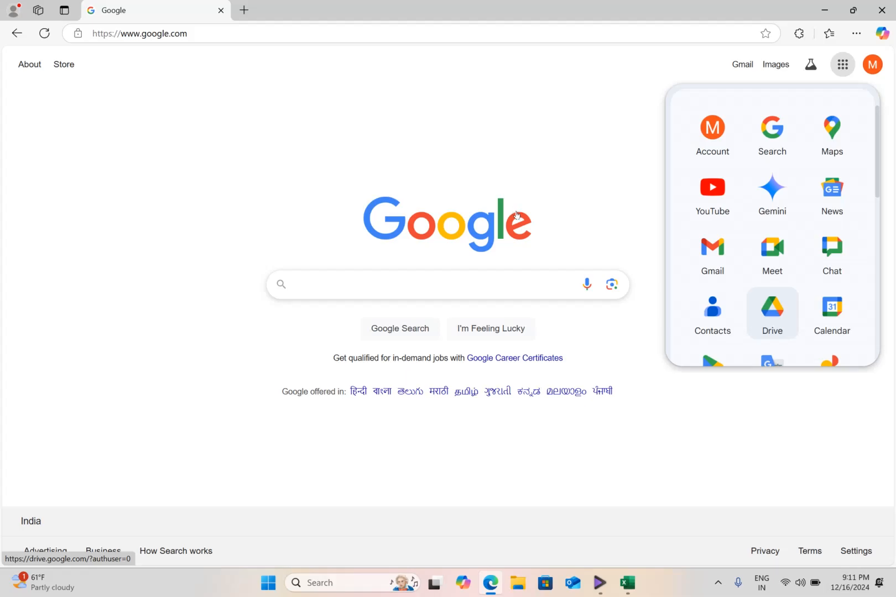
{"action": "left_click", "coordinate": [772, 313]}
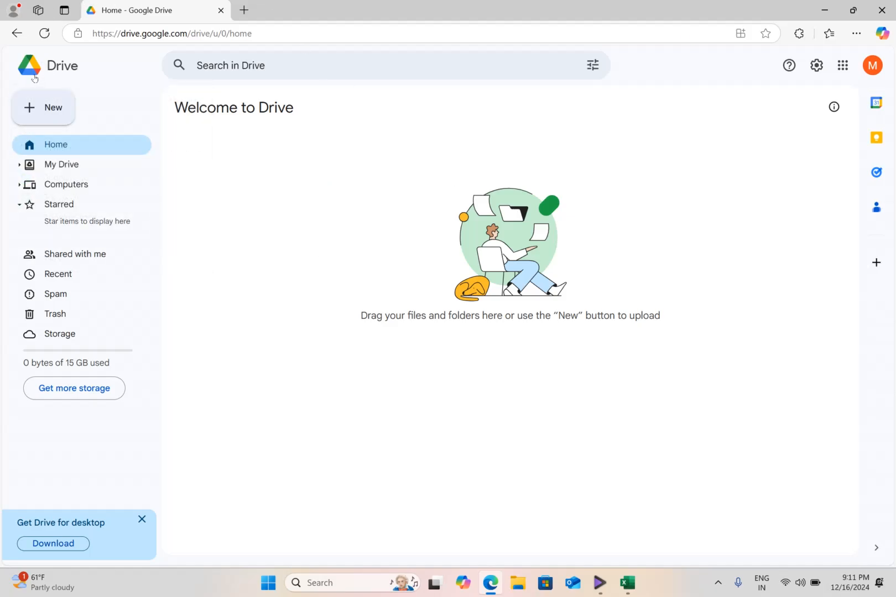
{"action": "key", "text": "Down"}
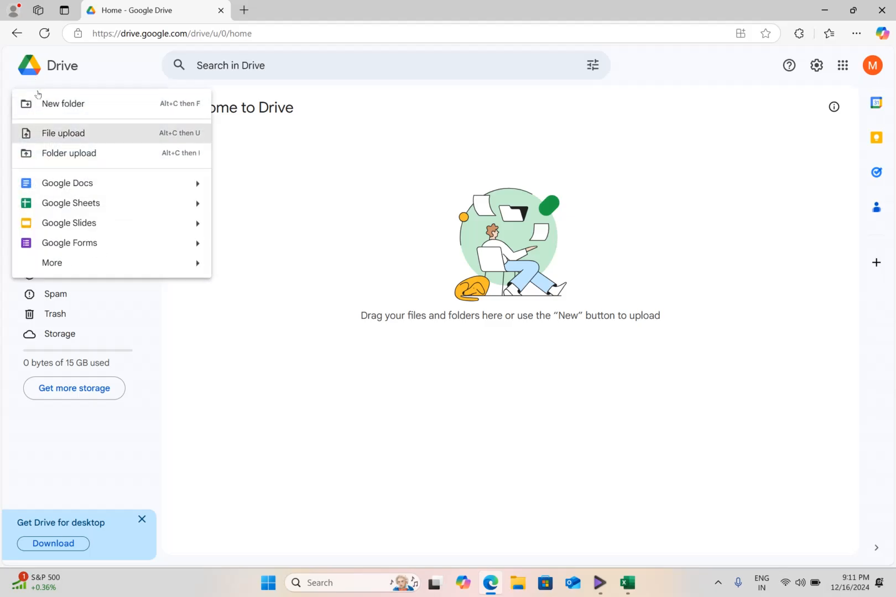
{"action": "key", "text": "Return"}
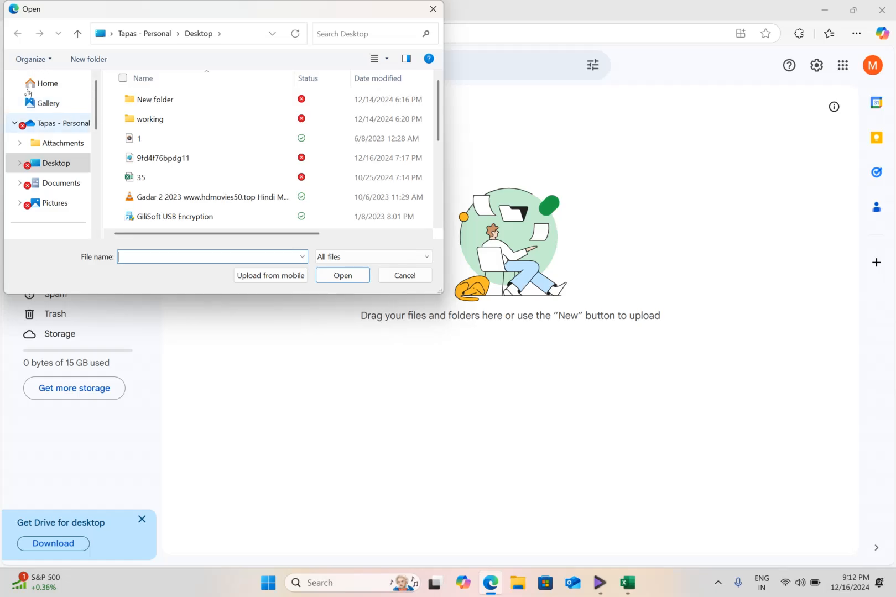
{"action": "left_click", "coordinate": [54, 164]}
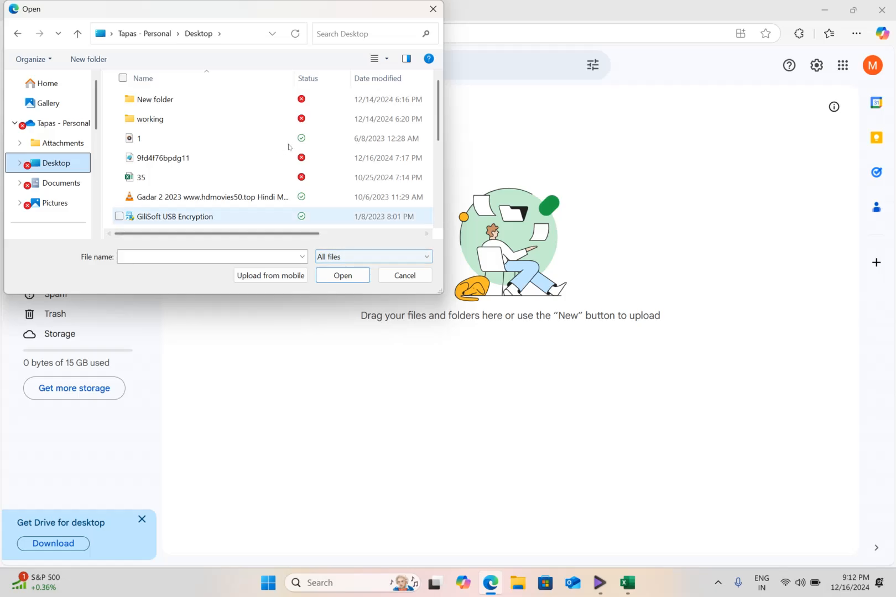
{"action": "scroll", "coordinate": [289, 146], "scroll_direction": "down", "scroll_amount": 1}
{"action": "scroll", "coordinate": [290, 148], "scroll_direction": "down", "scroll_amount": 3}
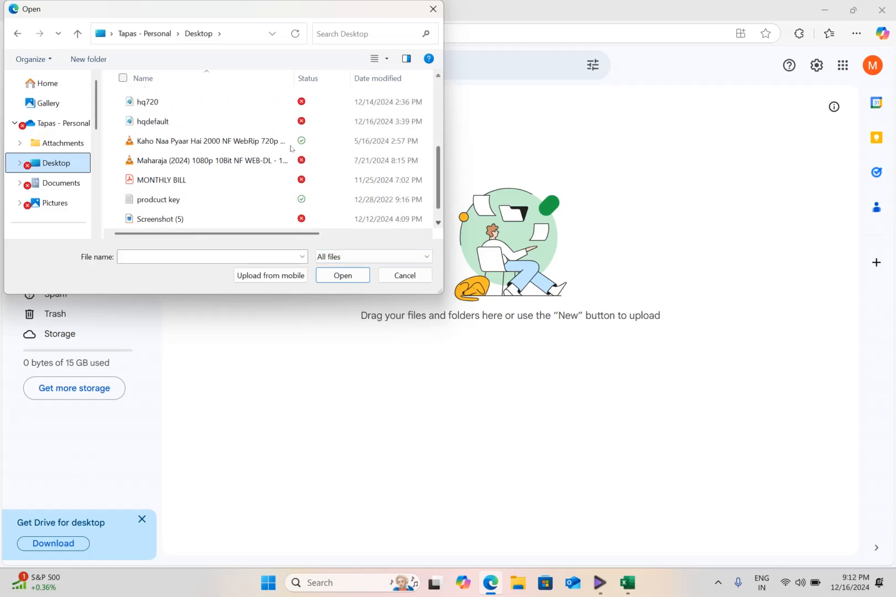
{"action": "scroll", "coordinate": [291, 148], "scroll_direction": "down", "scroll_amount": 1}
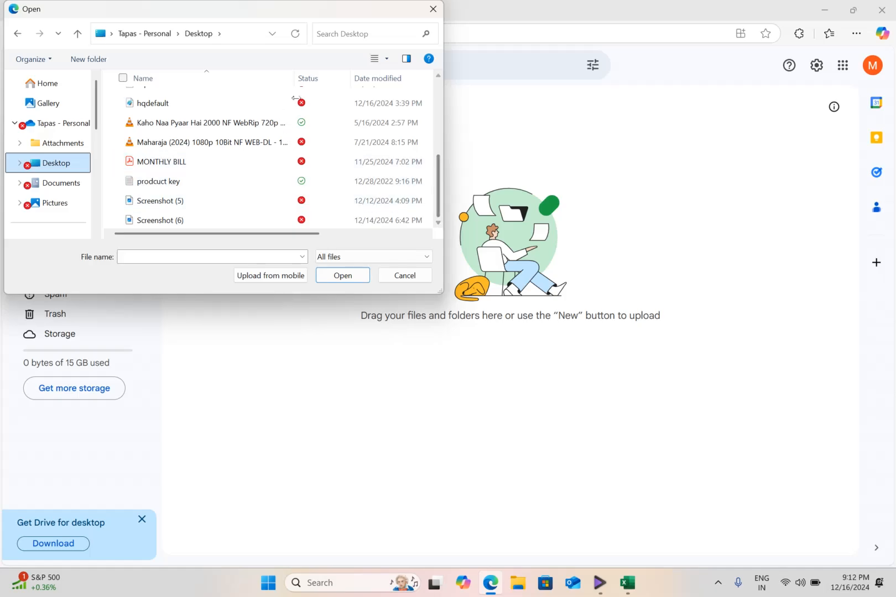
{"action": "scroll", "coordinate": [293, 95], "scroll_direction": "up", "scroll_amount": 3}
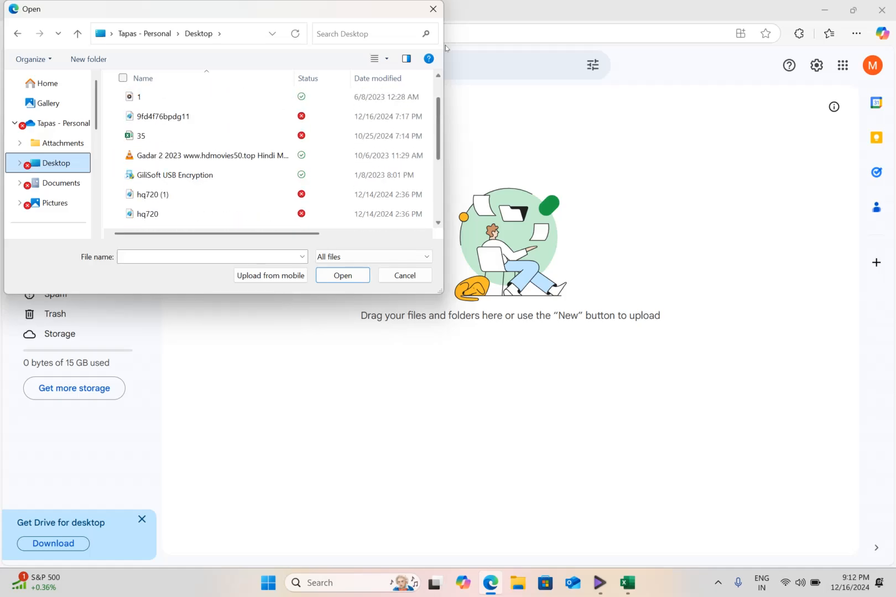
{"action": "left_click", "coordinate": [434, 10]}
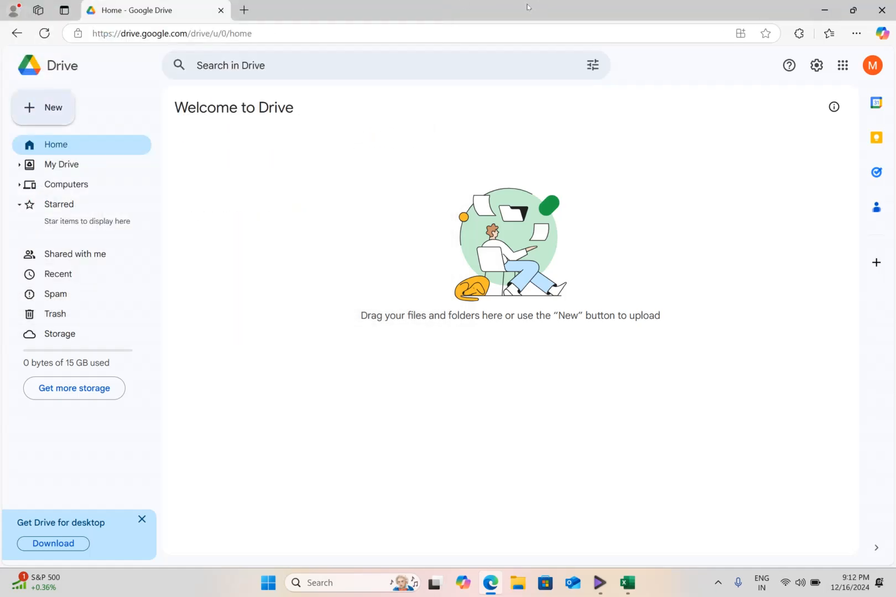
{"action": "left_click", "coordinate": [825, 10]}
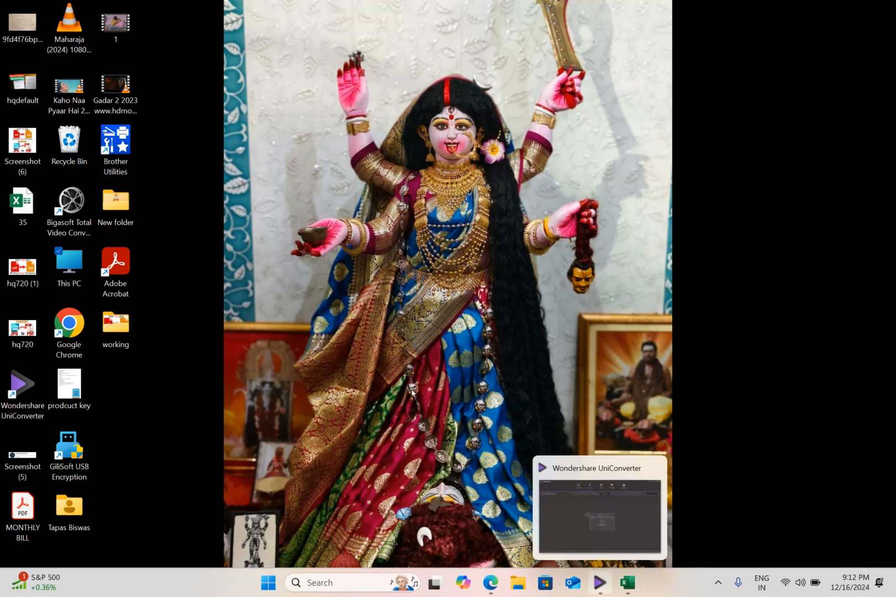
{"action": "left_click", "coordinate": [491, 582]}
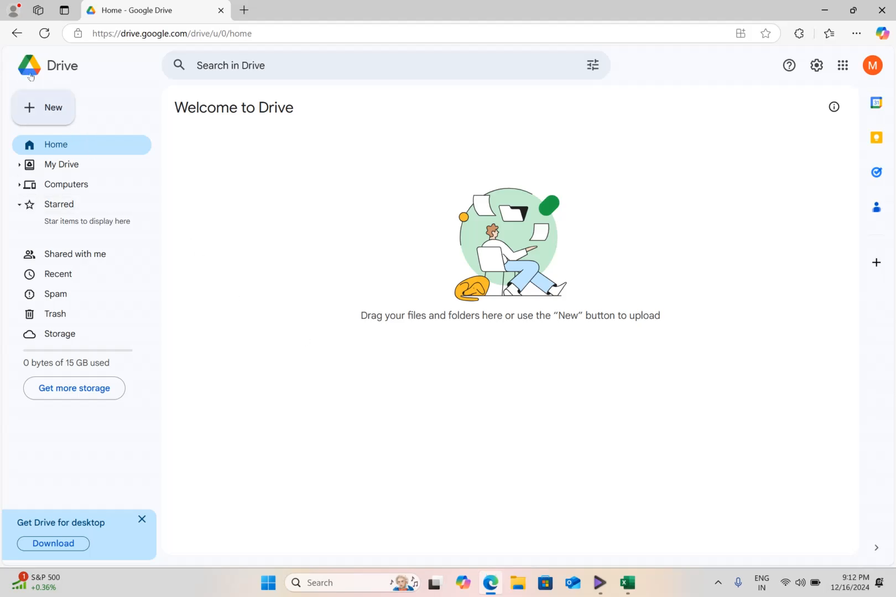
Upload the image file 9fd4f76bpdg11 from the Desktop to Drive
{"action": "left_click", "coordinate": [44, 107]}
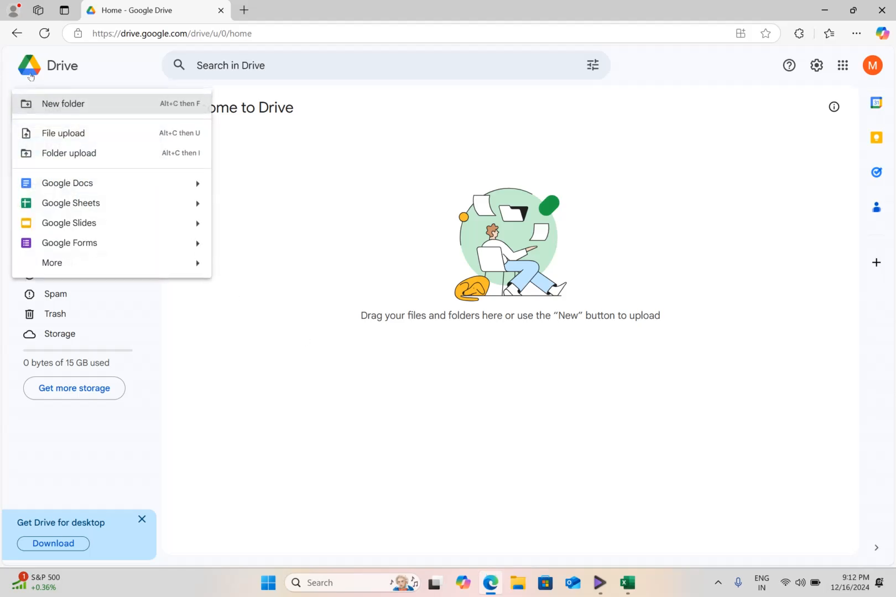
{"action": "left_click", "coordinate": [54, 133]}
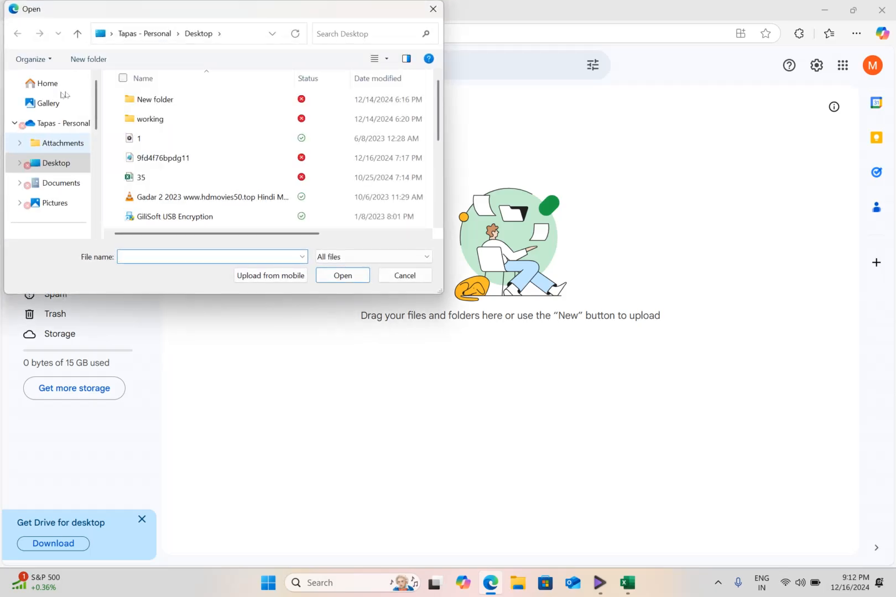
{"action": "left_click", "coordinate": [160, 158]}
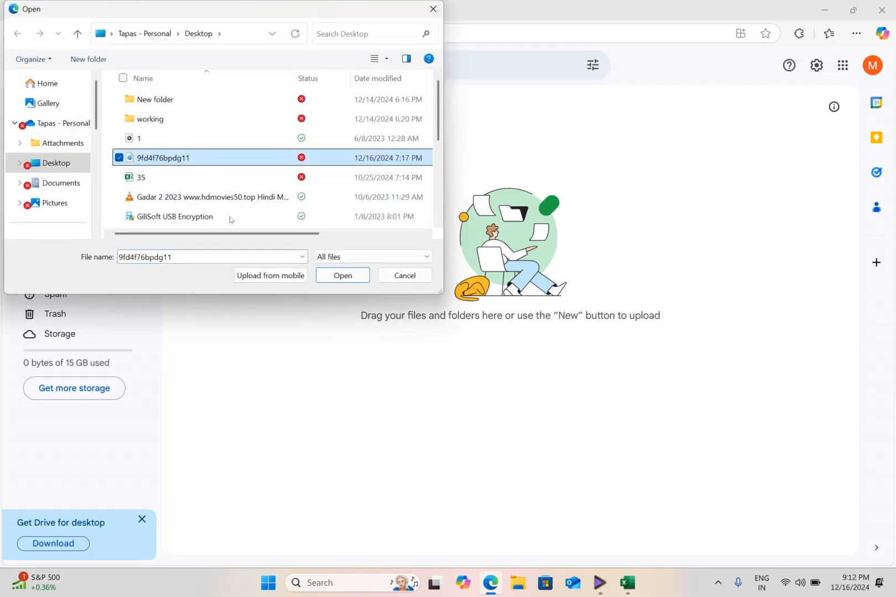
{"action": "key", "text": "Return"}
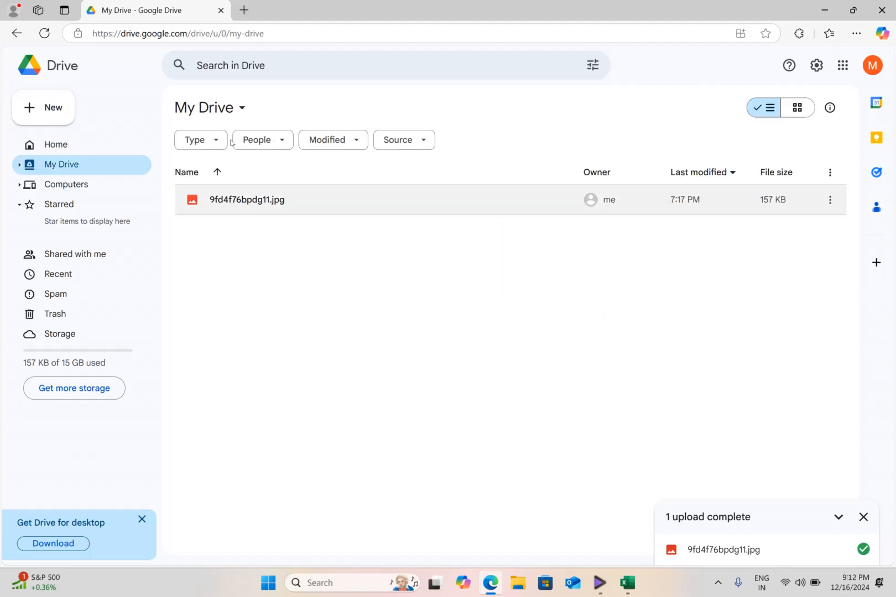
Open the uploaded 9fd4f76bpdg11.jpg with Google Docs and dismiss the introduction to document tabs
{"action": "right_click", "coordinate": [336, 205]}
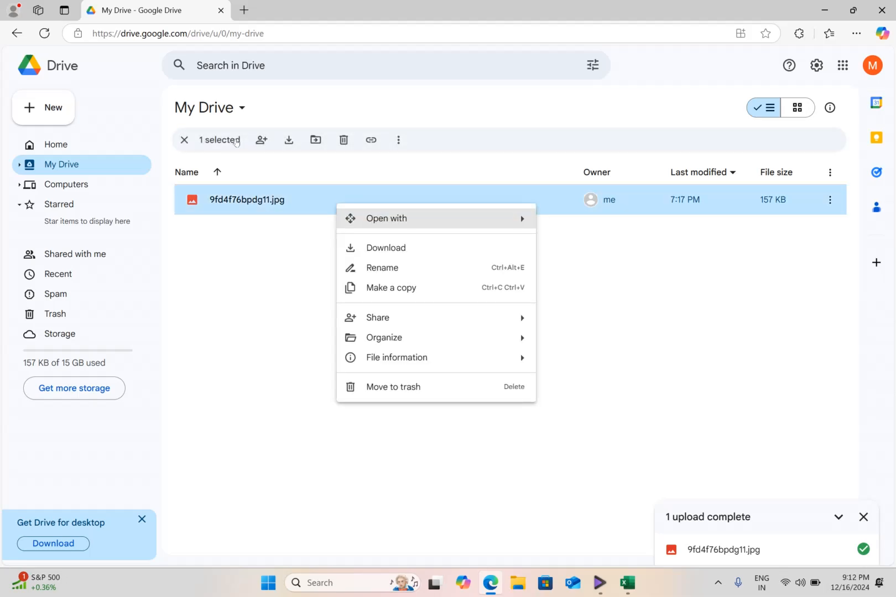
{"action": "mouse_move", "coordinate": [387, 219]}
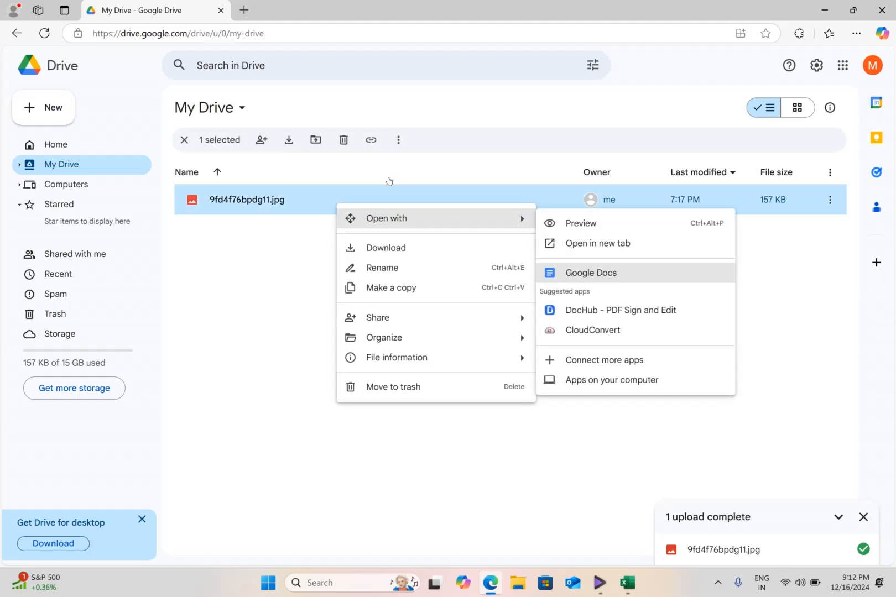
{"action": "key", "text": "Return"}
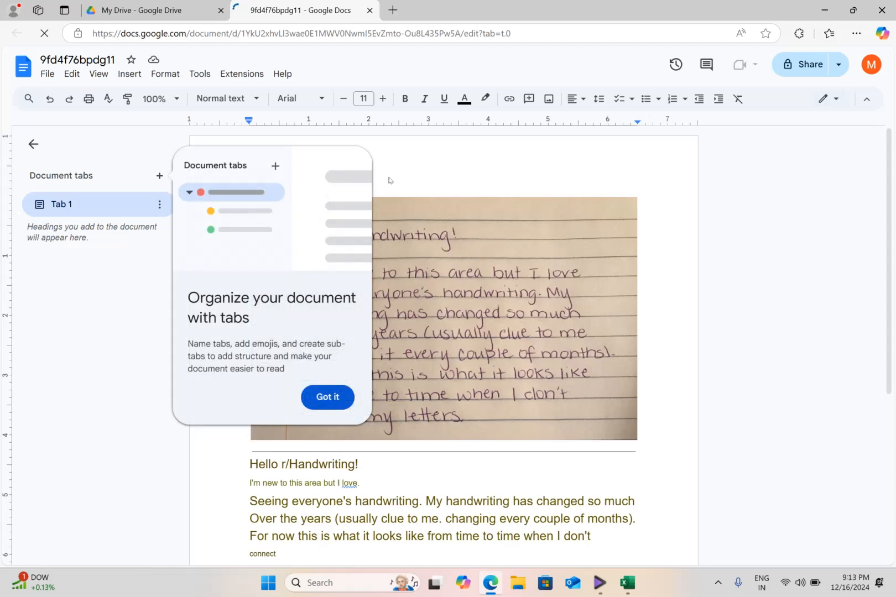
{"action": "left_click", "coordinate": [422, 202]}
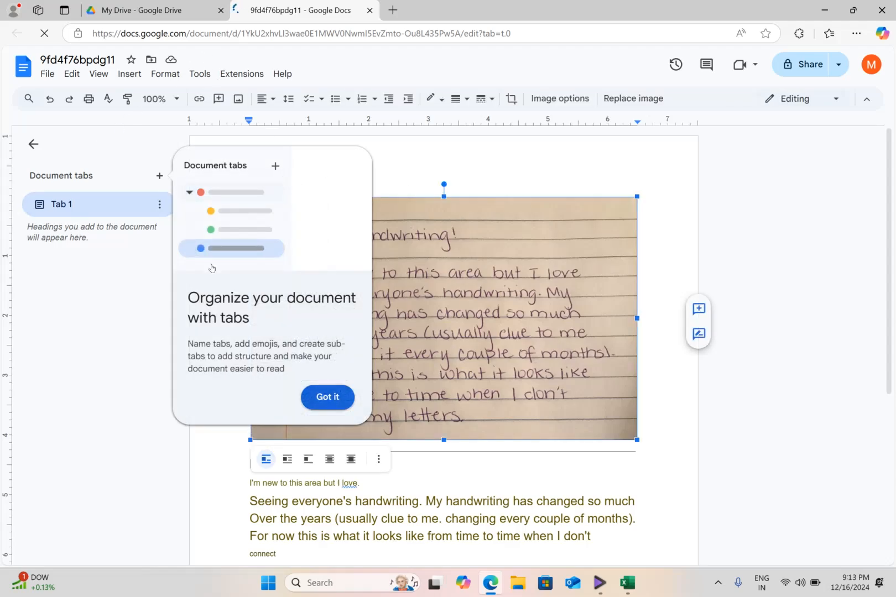
{"action": "left_click", "coordinate": [322, 398]}
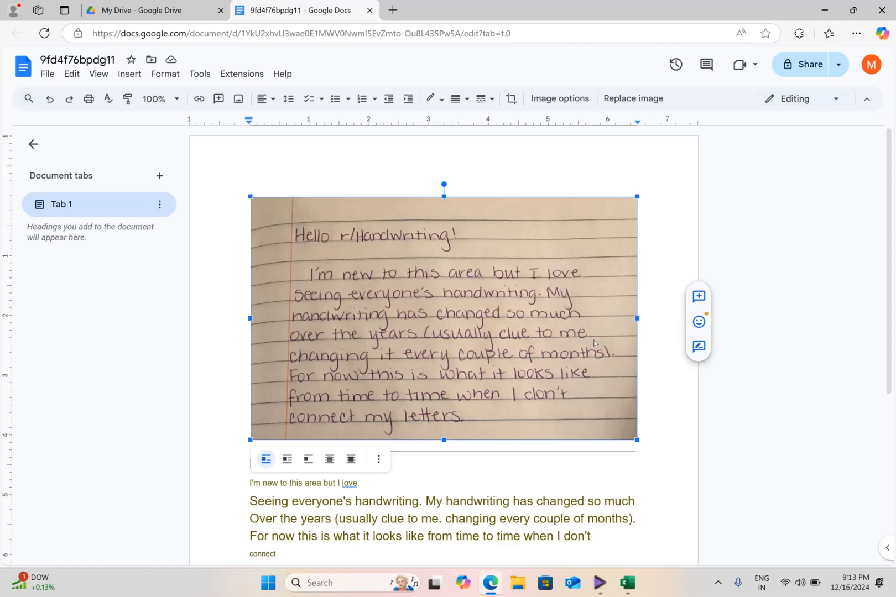
Compare the extracted text below the image with the handwritten original
{"action": "scroll", "coordinate": [594, 343], "scroll_direction": "down", "scroll_amount": 5}
{"action": "left_click", "coordinate": [426, 228]}
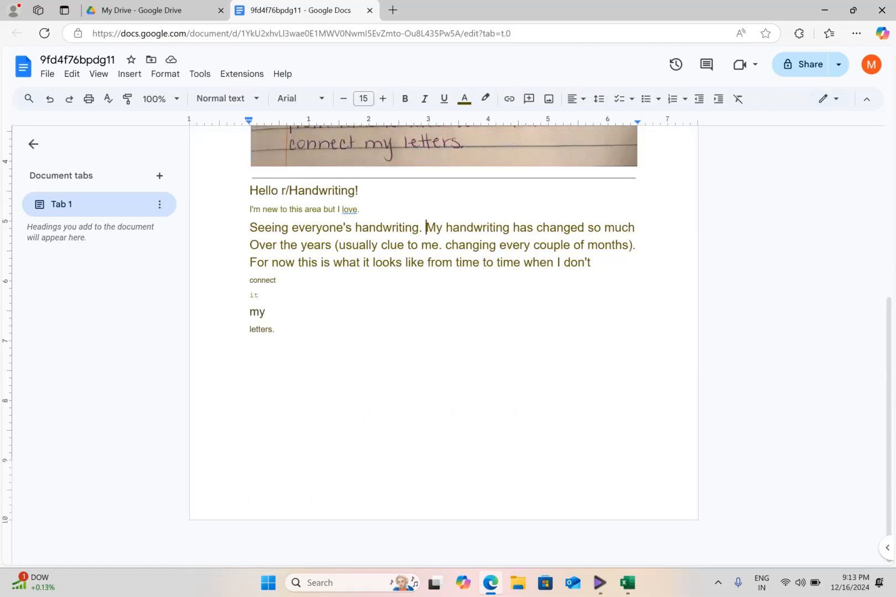
{"action": "left_click", "coordinate": [446, 228]}
{"action": "key", "text": "Left"}
{"action": "scroll", "coordinate": [596, 105], "scroll_direction": "up", "scroll_amount": 5}
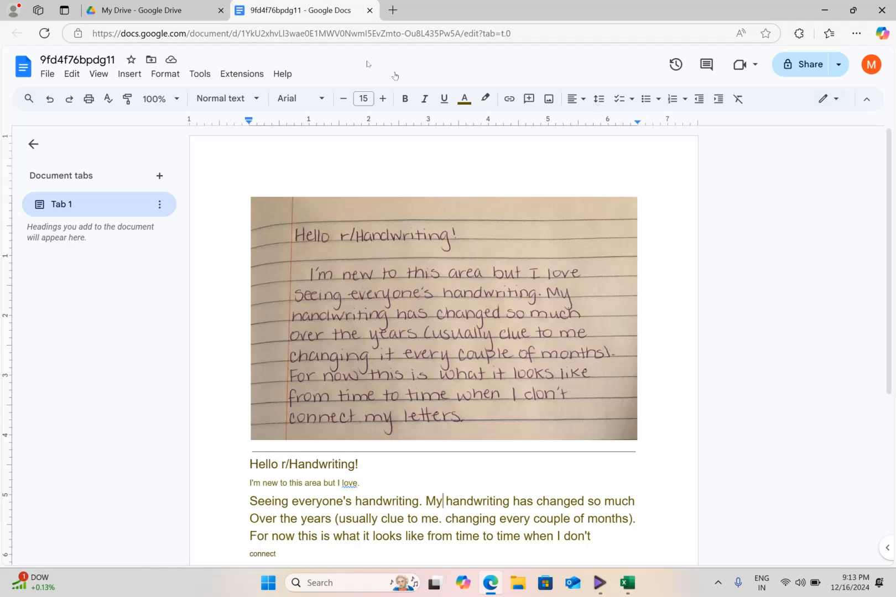
{"action": "left_click", "coordinate": [839, 64]}
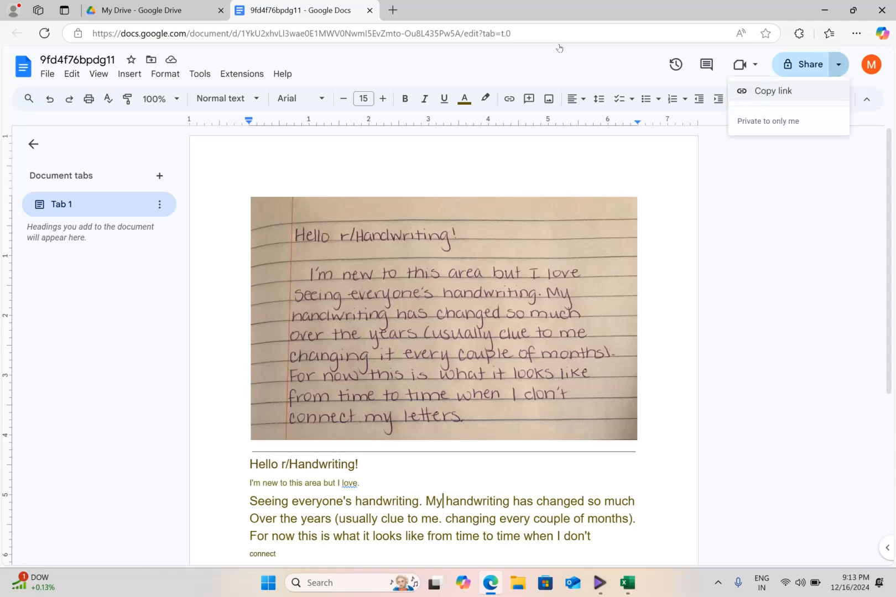
{"action": "left_click", "coordinate": [559, 49]}
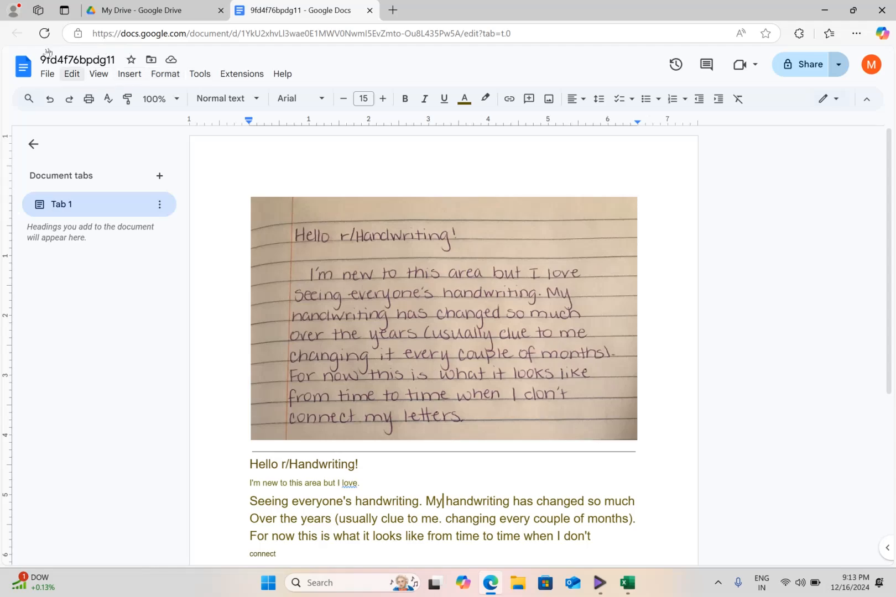
Download the converted document in Microsoft Word (.docx) format
{"action": "left_click", "coordinate": [47, 74]}
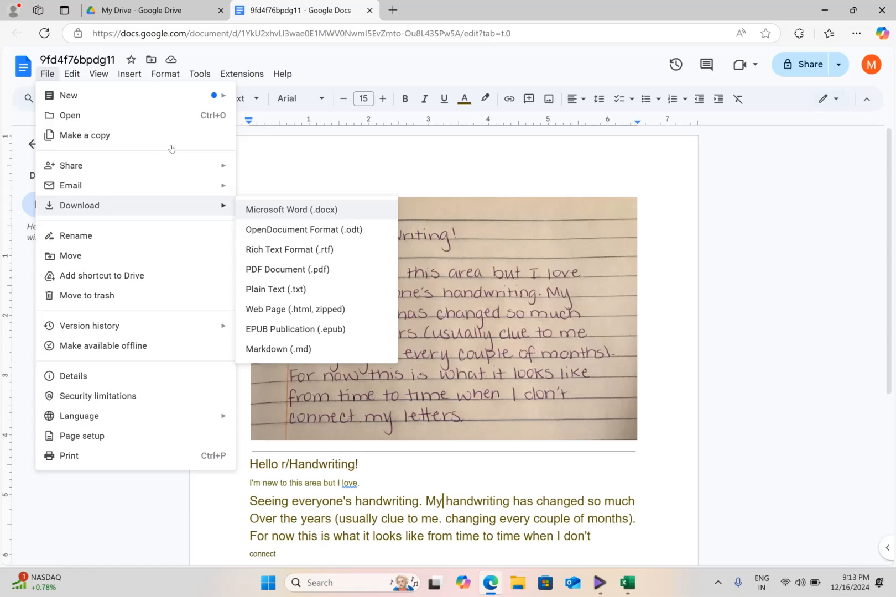
{"action": "key", "text": "Escape"}
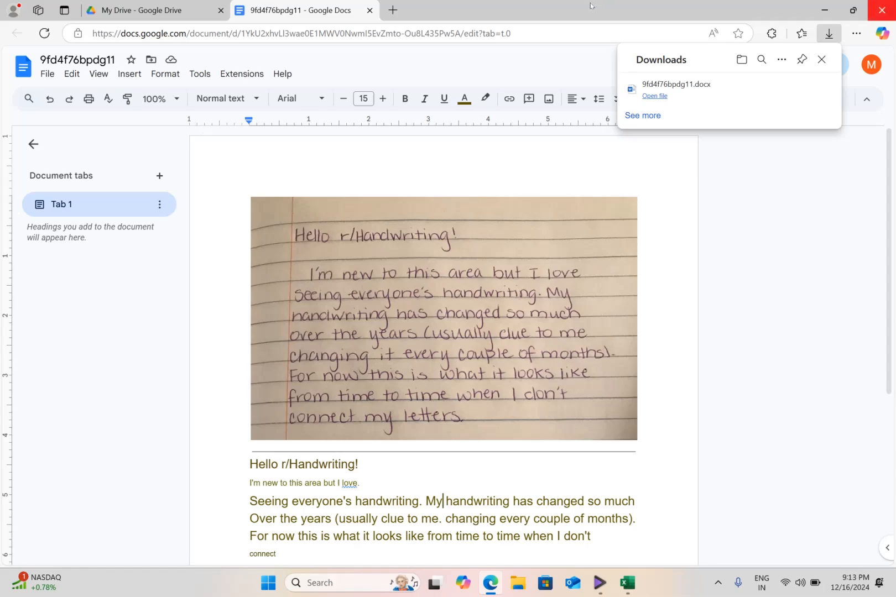
Open the downloaded 9fd4f76bpdg11 document from the Downloads folder in Word and enable editing
{"action": "left_click", "coordinate": [825, 9]}
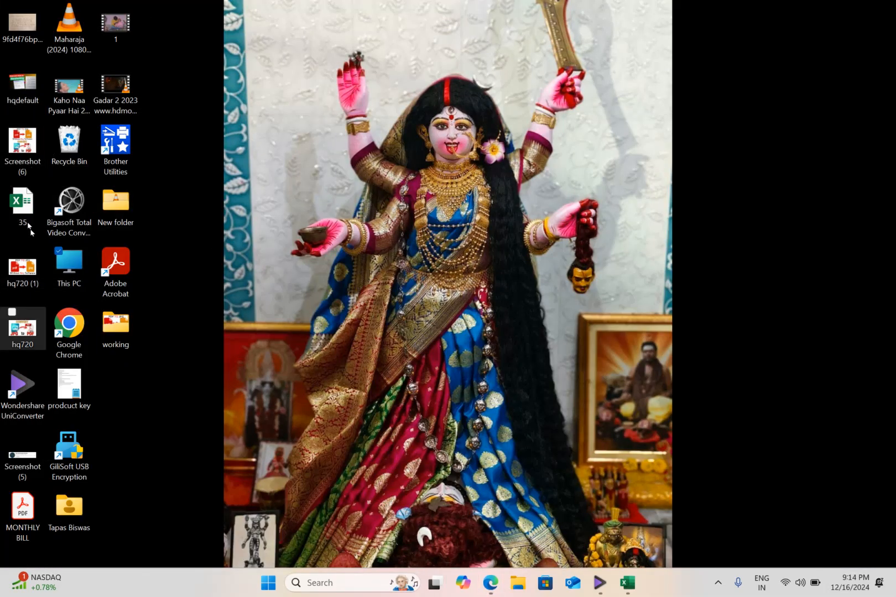
{"action": "double_click", "coordinate": [75, 520]}
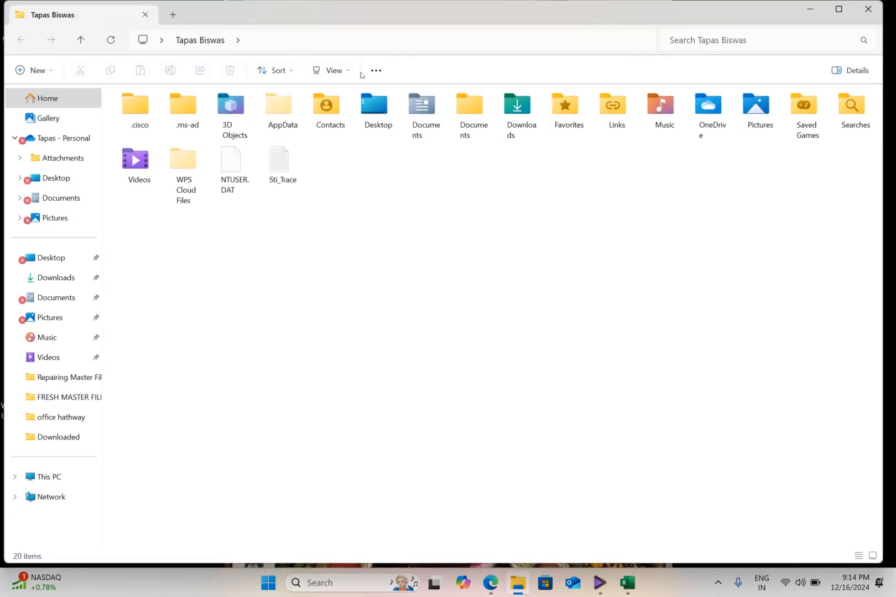
{"action": "double_click", "coordinate": [517, 122]}
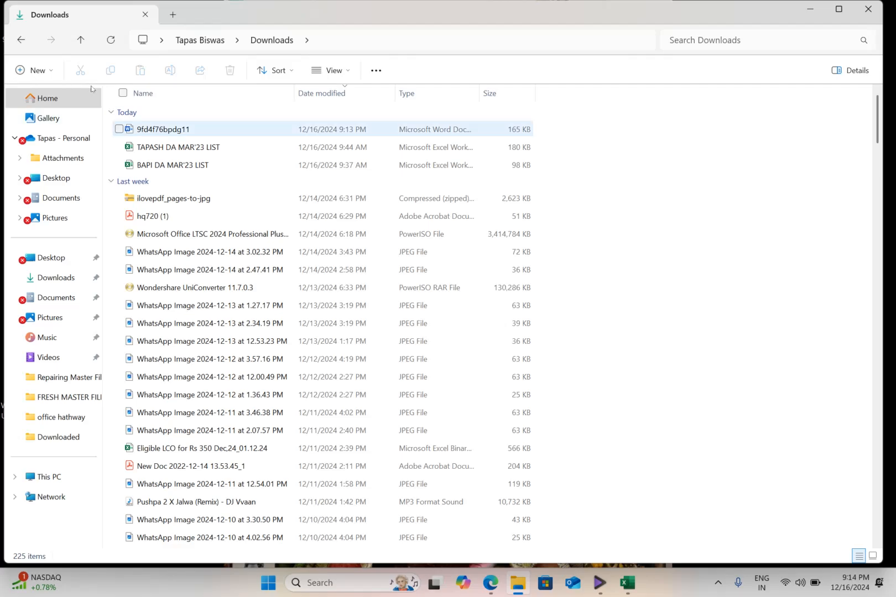
{"action": "double_click", "coordinate": [137, 130]}
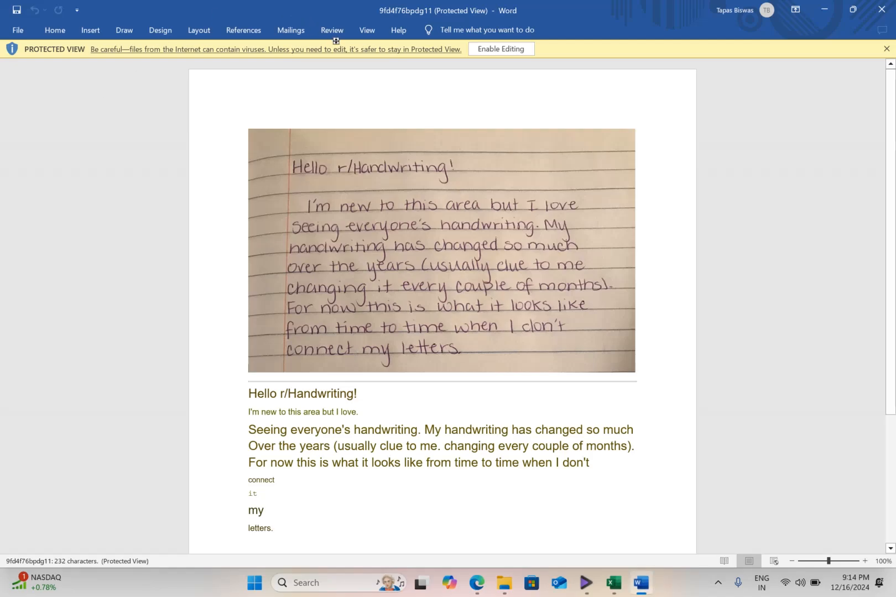
{"action": "left_click", "coordinate": [501, 49]}
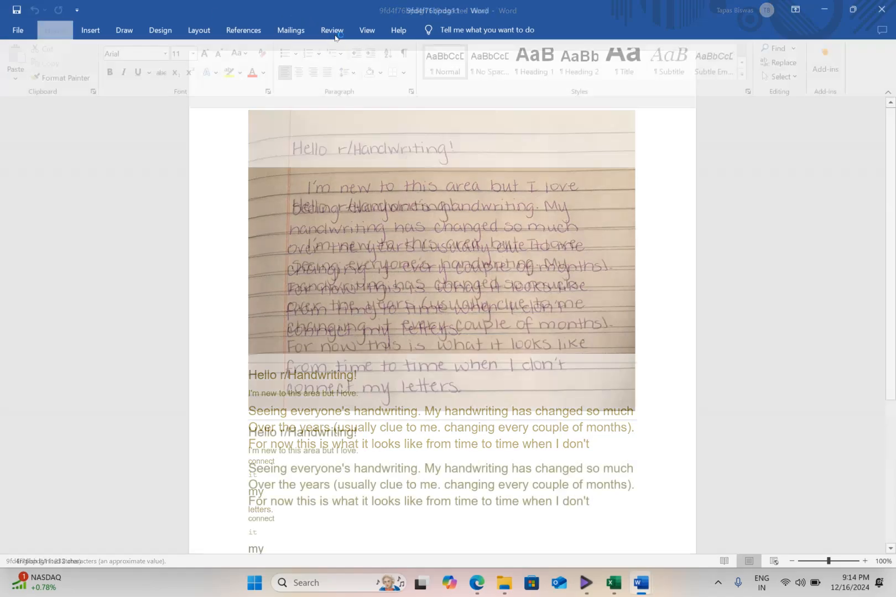
Copy all the extracted text below the image, from "Hello r/Handwriting!" through "letters.", into a new blank document
{"action": "scroll", "coordinate": [595, 309], "scroll_direction": "down", "scroll_amount": 5}
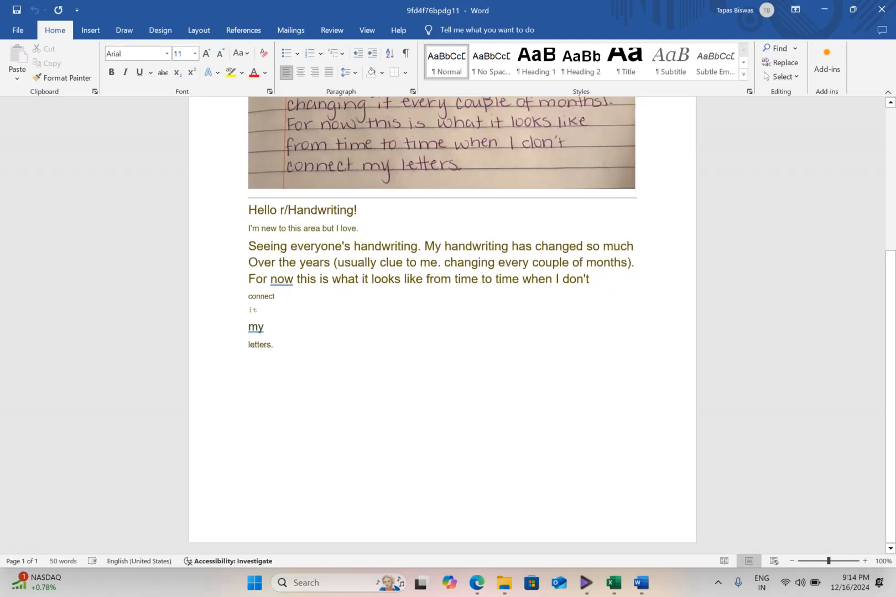
{"action": "double_click", "coordinate": [256, 211]}
{"action": "key", "text": "shift+Right"}
{"action": "key", "text": "shift+Right"}
{"action": "key", "text": "shift+Right"}
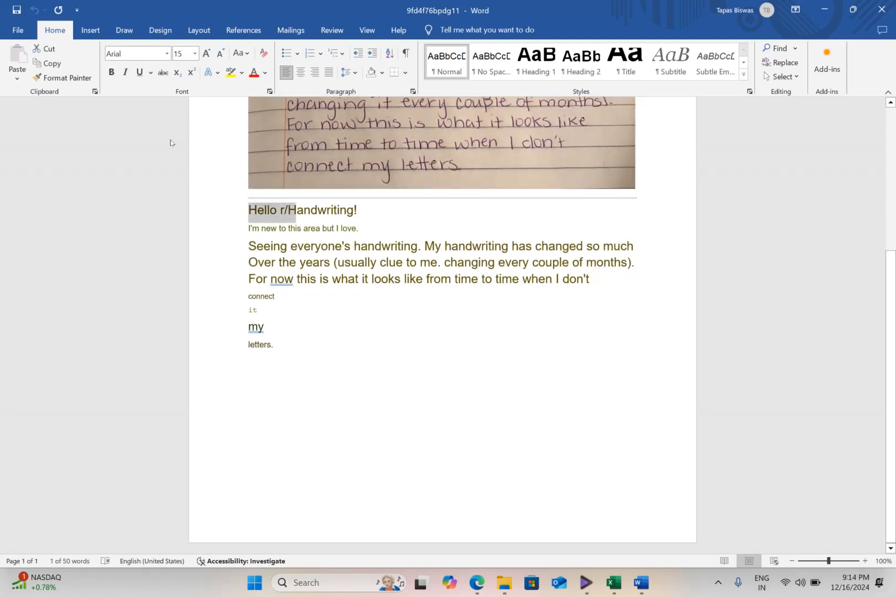
{"action": "key", "text": "shift+Right"}
{"action": "key", "text": "shift+Right"}
{"action": "key", "text": "shift+Right"}
{"action": "key", "text": "shift+Right"}
{"action": "key", "text": "shift+Right"}
{"action": "key", "text": "shift+Right"}
{"action": "key", "text": "shift+Right"}
{"action": "key", "text": "shift+Right"}
{"action": "key", "text": "shift+Right"}
{"action": "key", "text": "shift+Right"}
{"action": "key", "text": "shift+Right"}
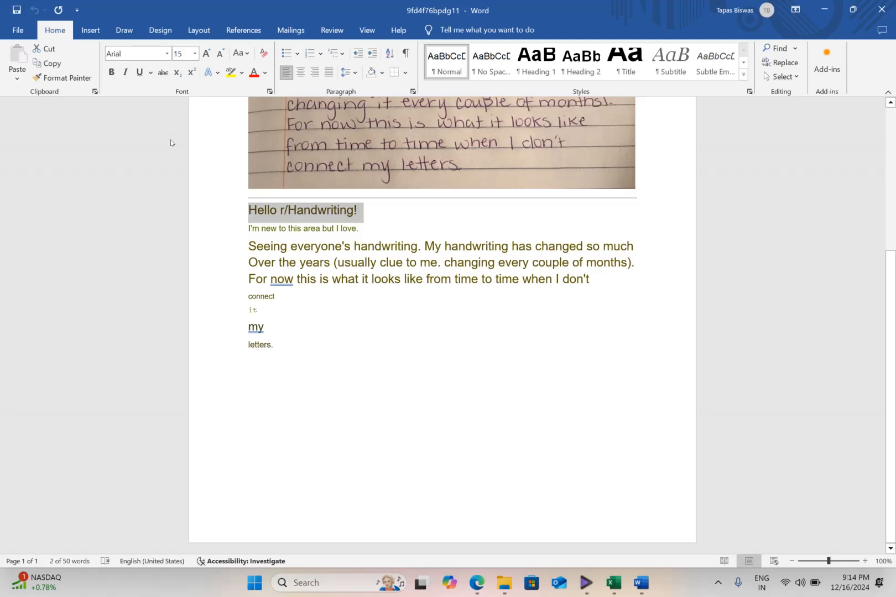
{"action": "key", "text": "shift+Down"}
{"action": "key", "text": "shift+Down"}
{"action": "key", "text": "shift+Down"}
{"action": "key", "text": "shift+Down"}
{"action": "key", "text": "shift+Down"}
{"action": "key", "text": "shift+Down"}
{"action": "key", "text": "shift+Down"}
{"action": "key", "text": "shift+Down"}
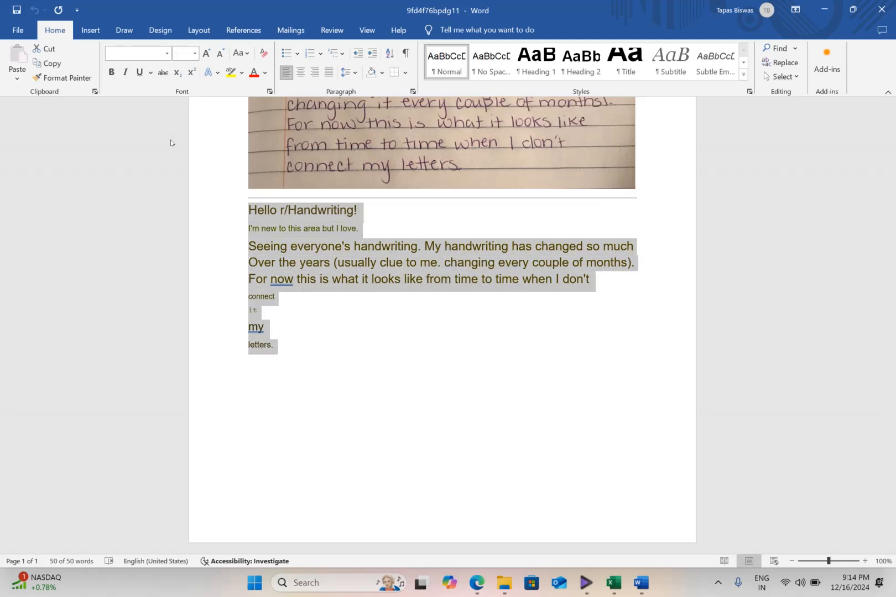
{"action": "key", "text": "ctrl+c"}
{"action": "key", "text": "ctrl+n"}
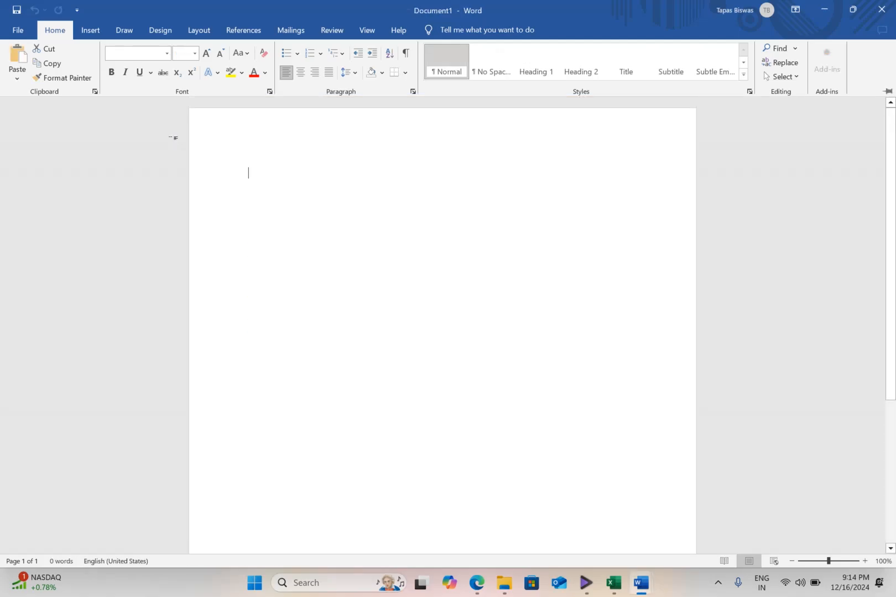
{"action": "key", "text": "ctrl+v"}
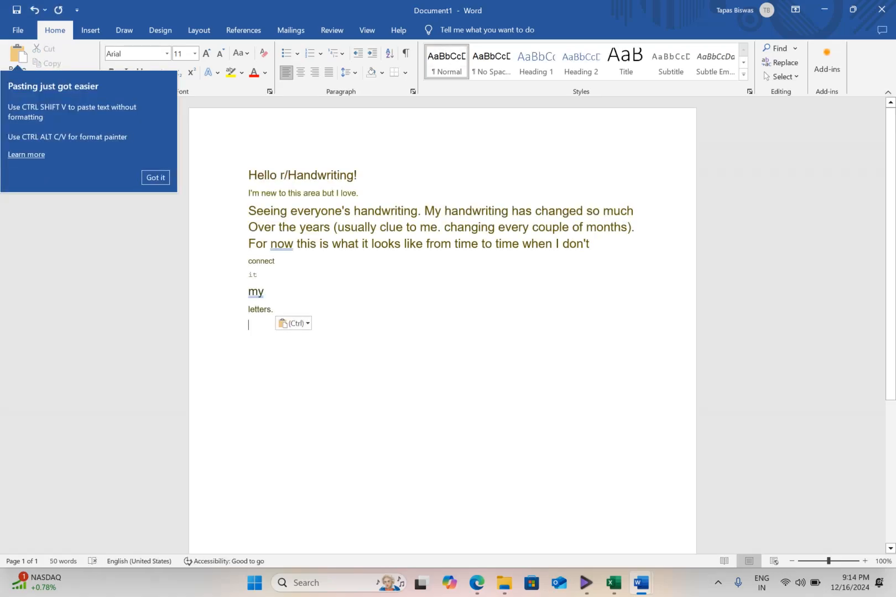
Capitalize the word "now" as "Now" in the line beginning with "For" in the pasted text
{"action": "left_click", "coordinate": [277, 244]}
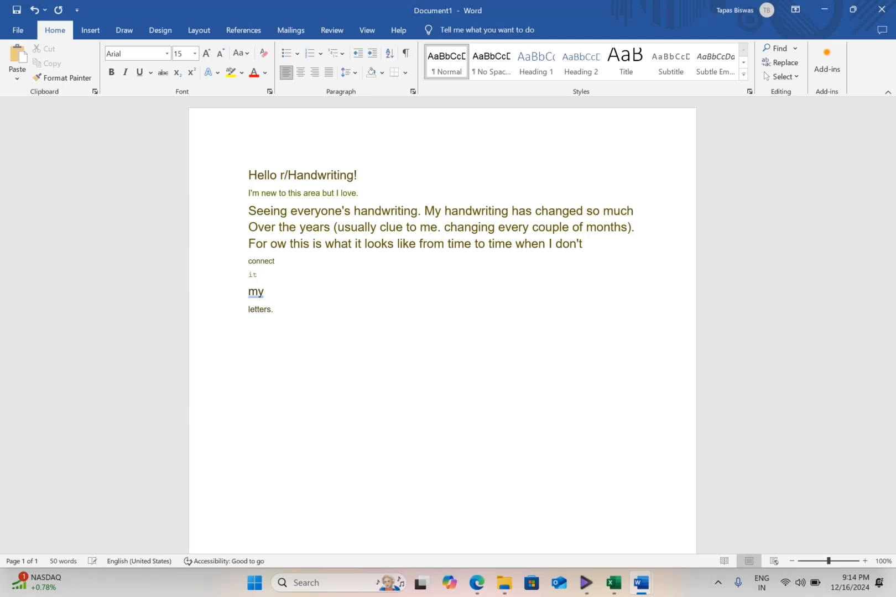
{"action": "type", "text": "N"}
{"action": "left_click", "coordinate": [248, 198]}
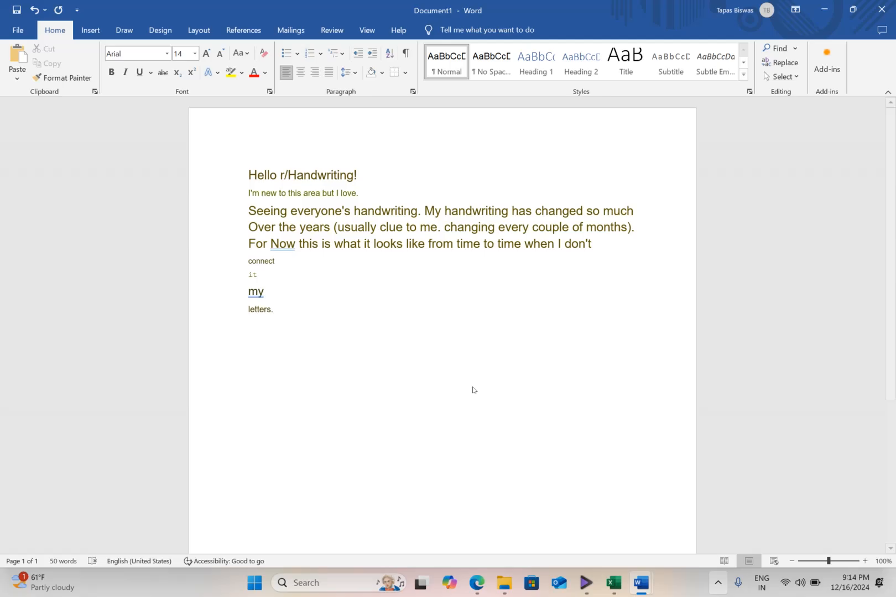
{"action": "key", "text": "super+b"}
{"action": "key", "text": "Return"}
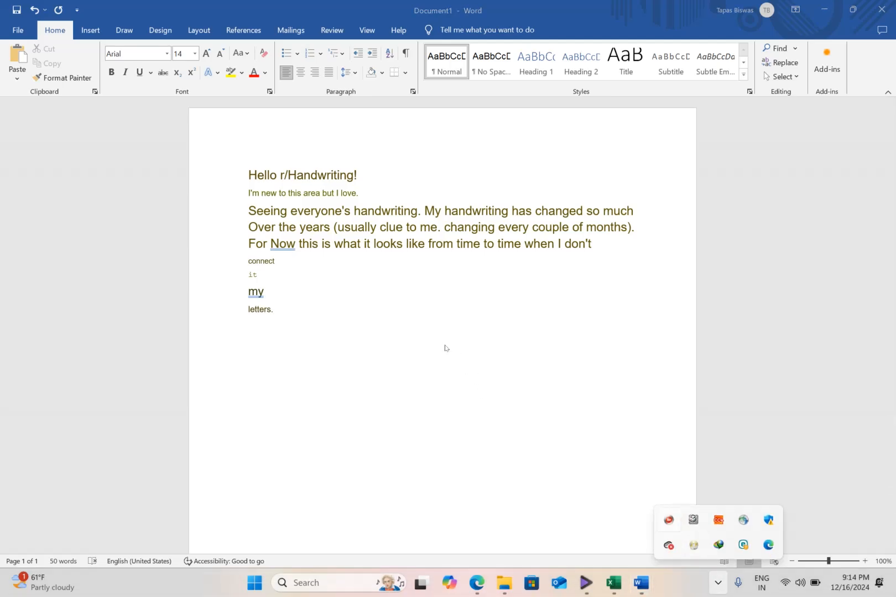